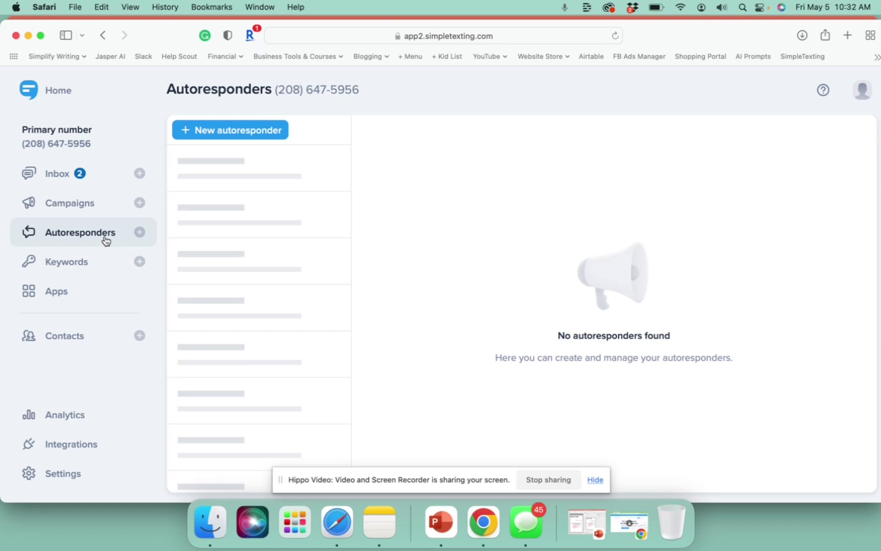
# Create a new autoresponder named "Science Bundle #1" and copy that name.
pyautogui.click(215, 134)
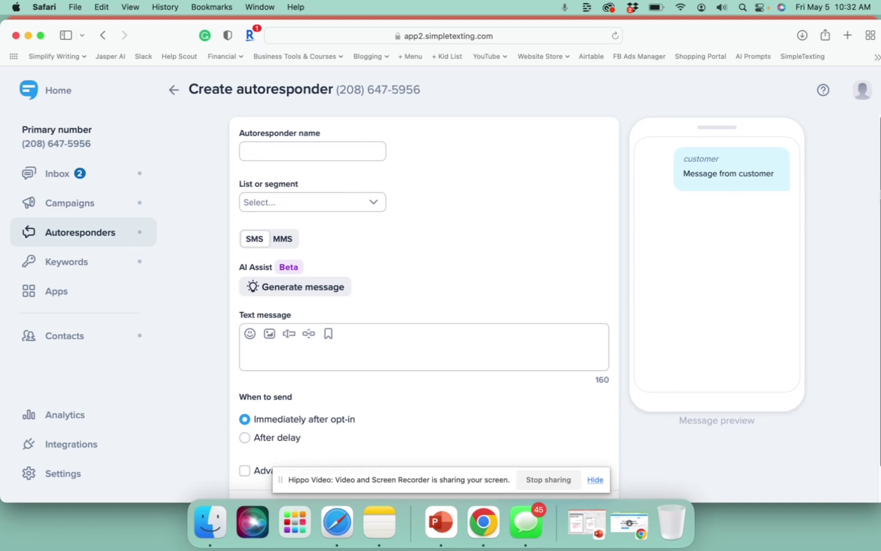
pyautogui.click(334, 147)
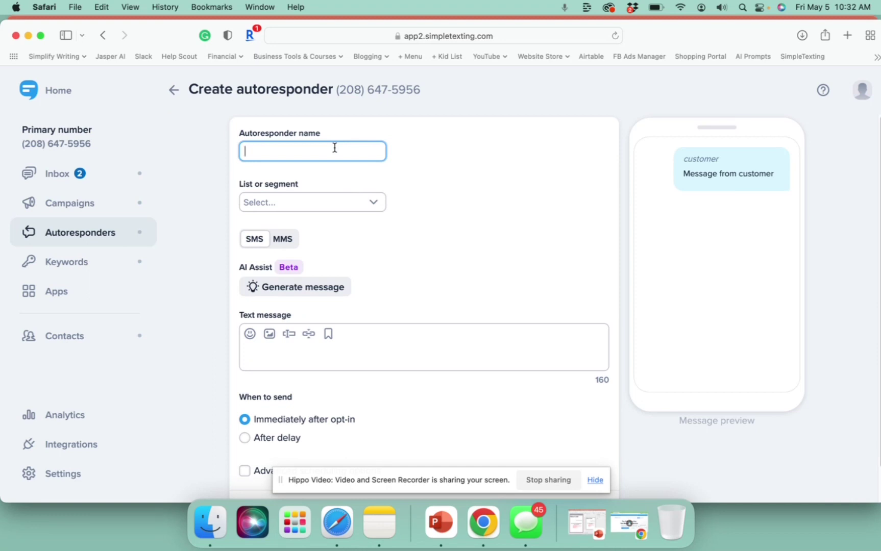
pyautogui.write('Science Bundle #1')
pyautogui.press('super+a')
pyautogui.press('super+c')
pyautogui.click(471, 163)
# Assign the autoresponder to the contact list "My First List".
pyautogui.click(331, 204)
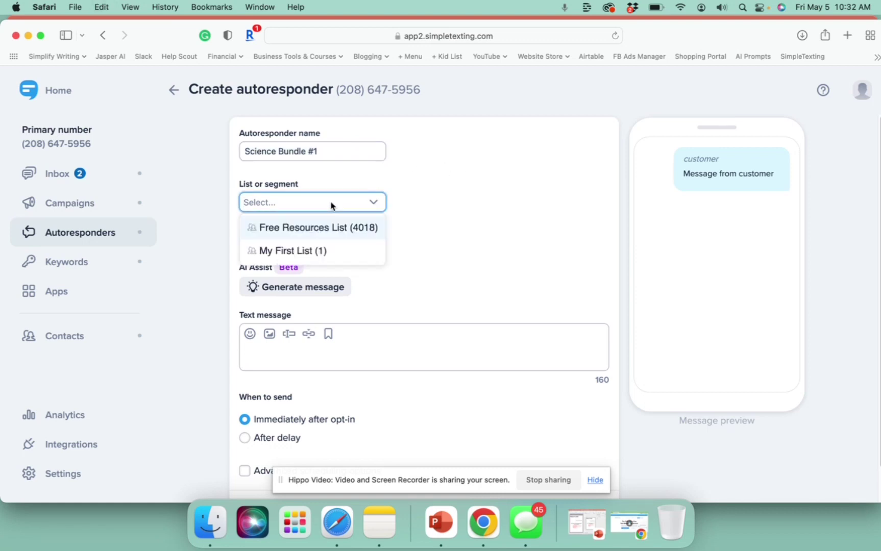
pyautogui.click(292, 253)
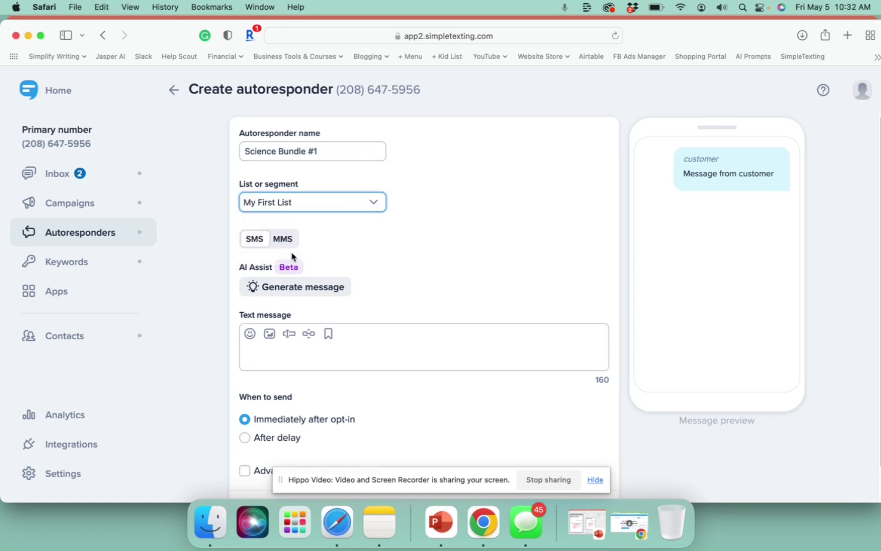
pyautogui.scroll(-2, 387, 247)
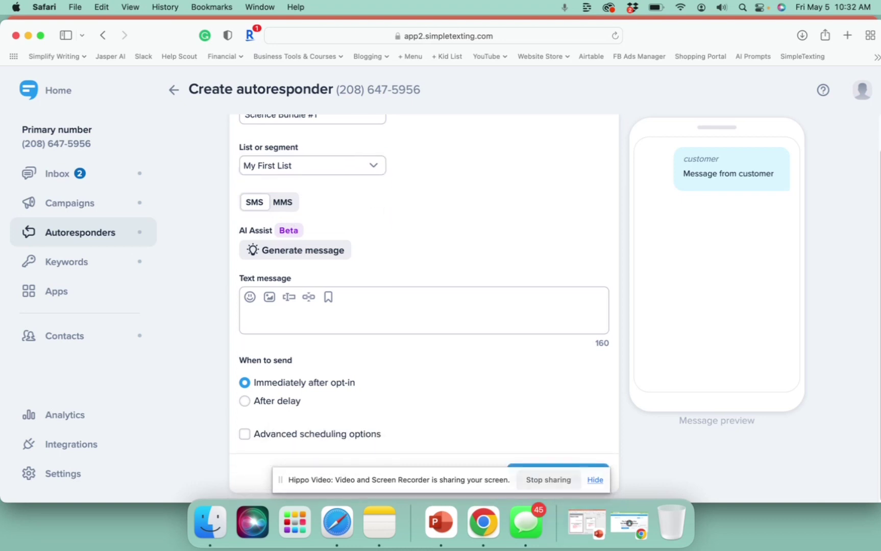
# Write the text message "message" followed by the link freebielink.com, inserted as a shortened URL.
pyautogui.click(318, 313)
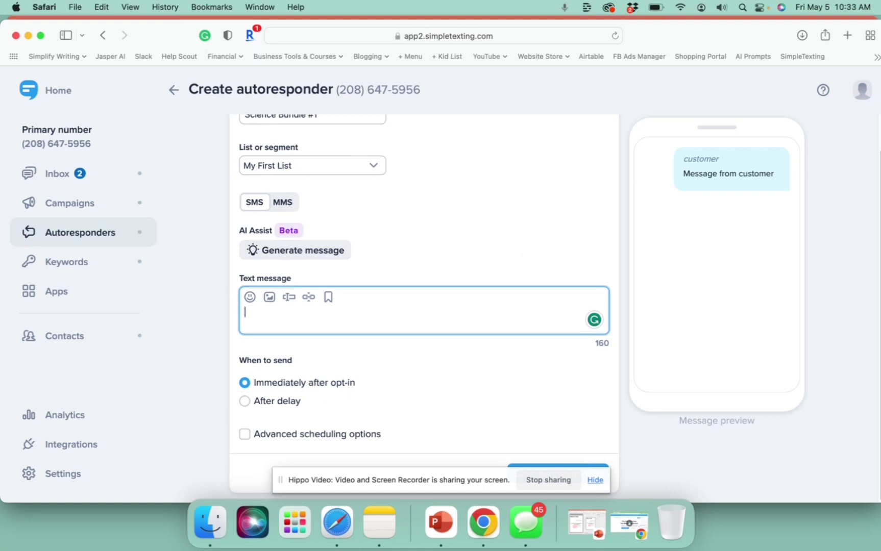
pyautogui.click(872, 220)
pyautogui.click(358, 315)
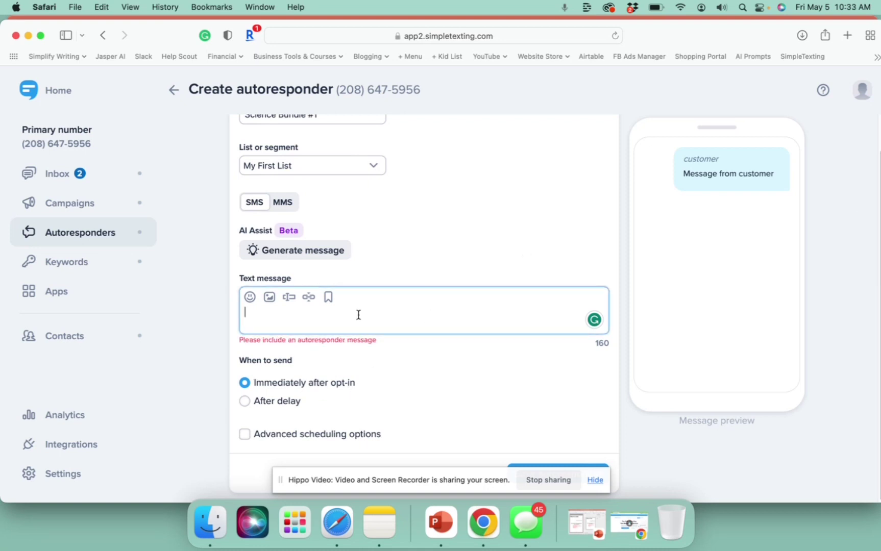
pyautogui.write('message ')
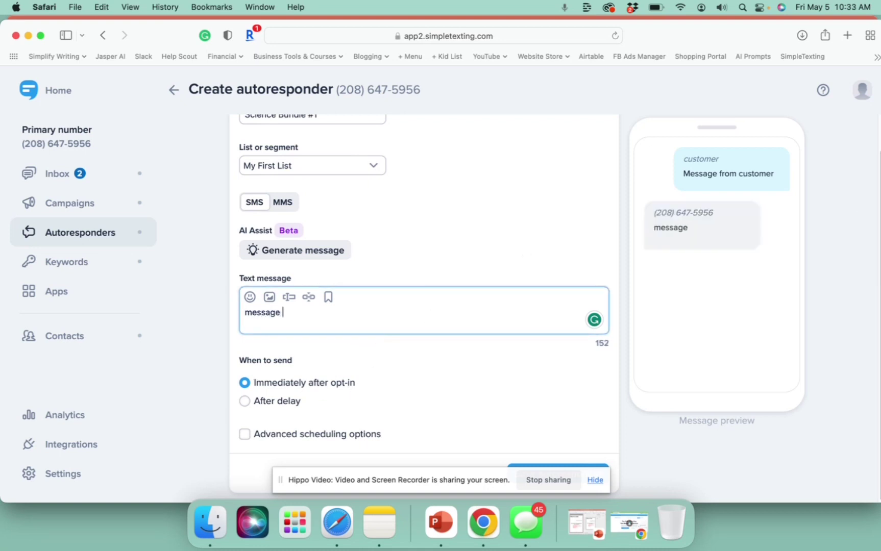
pyautogui.write('[url=freeb')
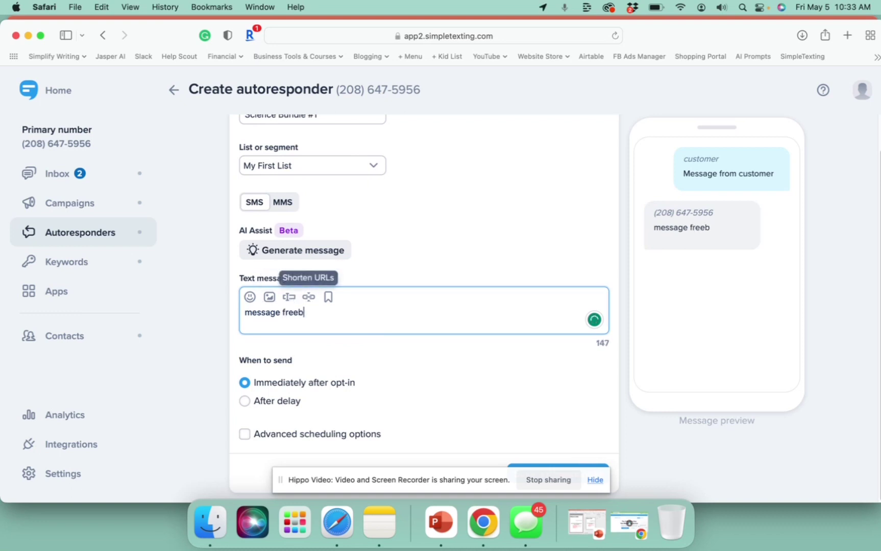
pyautogui.write('ielink.com')
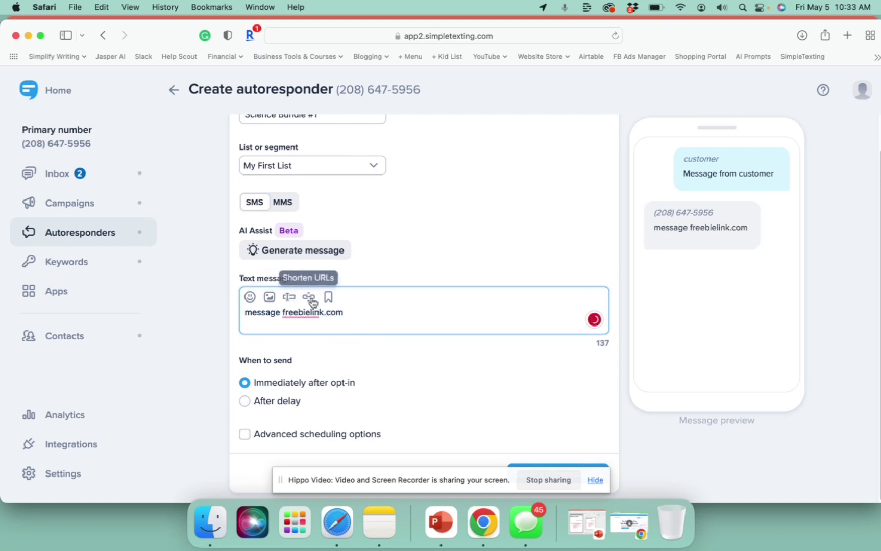
pyautogui.click(310, 297)
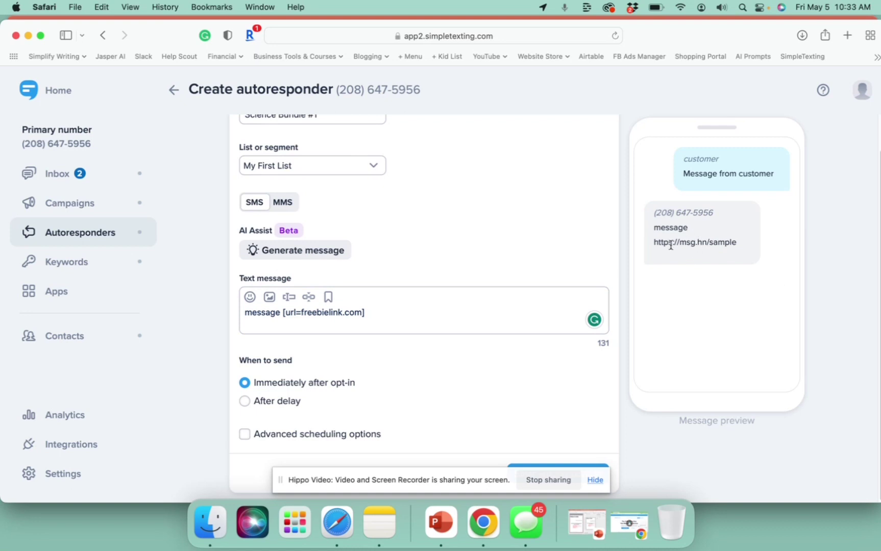
# Examine the shortened link in the message preview and the matching URL tag in the text message.
pyautogui.moveTo(653, 242); pyautogui.dragTo(740, 242)
pyautogui.click(694, 263)
pyautogui.click(368, 313)
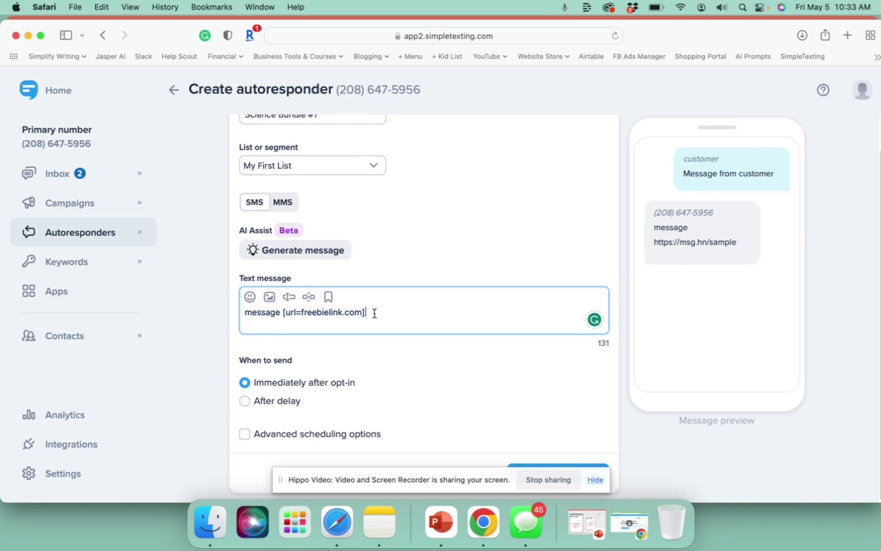
pyautogui.moveTo(366, 313); pyautogui.dragTo(282, 314)
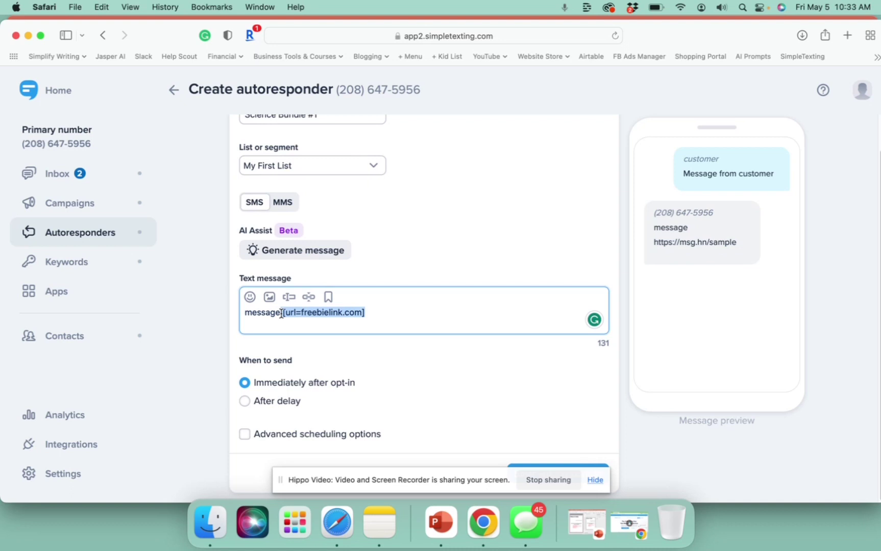
pyautogui.click(381, 312)
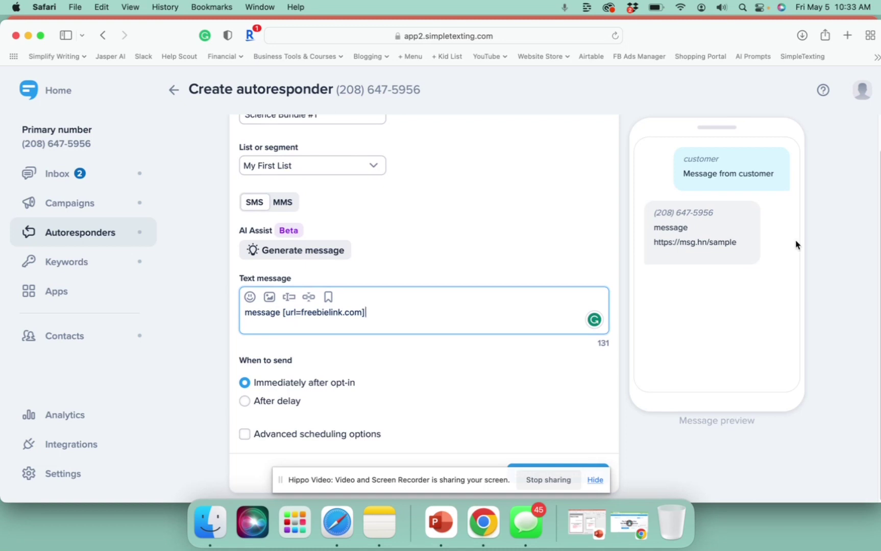
# Clear the text message and rename the autoresponder "Science Bundle #2".
pyautogui.press('super+a')
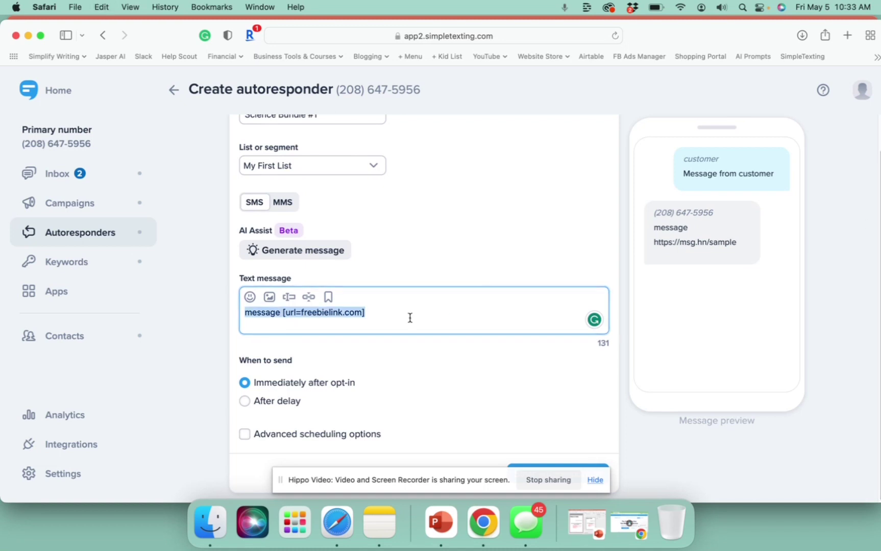
pyautogui.press('BackSpace')
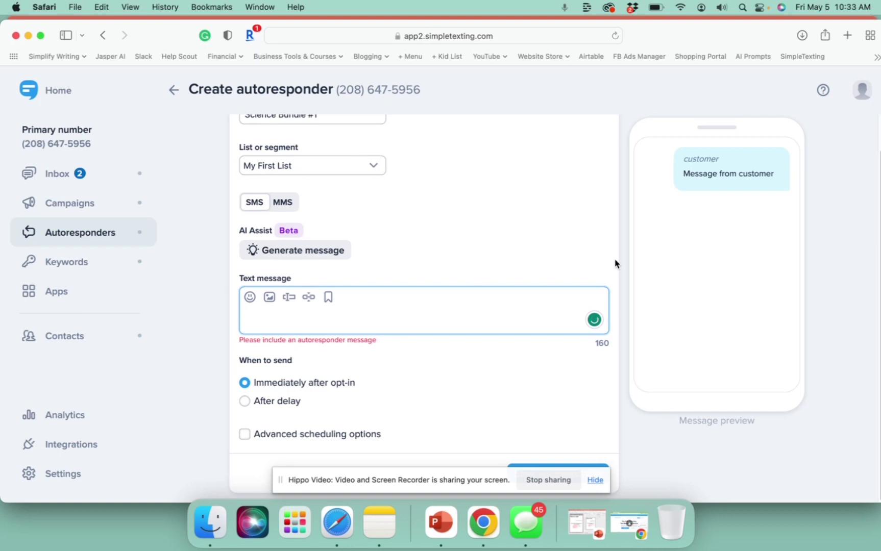
pyautogui.scroll(1, 868, 240)
pyautogui.scroll(1, 863, 241)
pyautogui.click(325, 151)
pyautogui.press('BackSpace')
pyautogui.write('2')
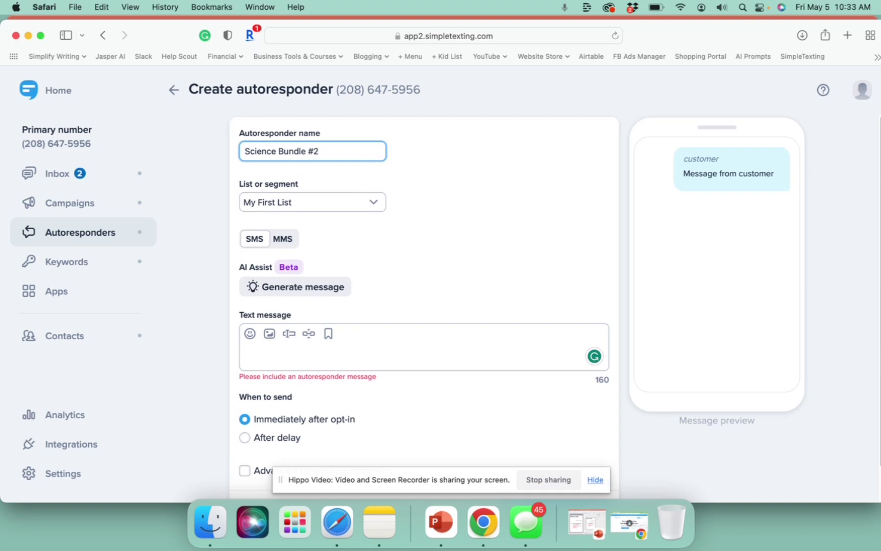
pyautogui.click(430, 198)
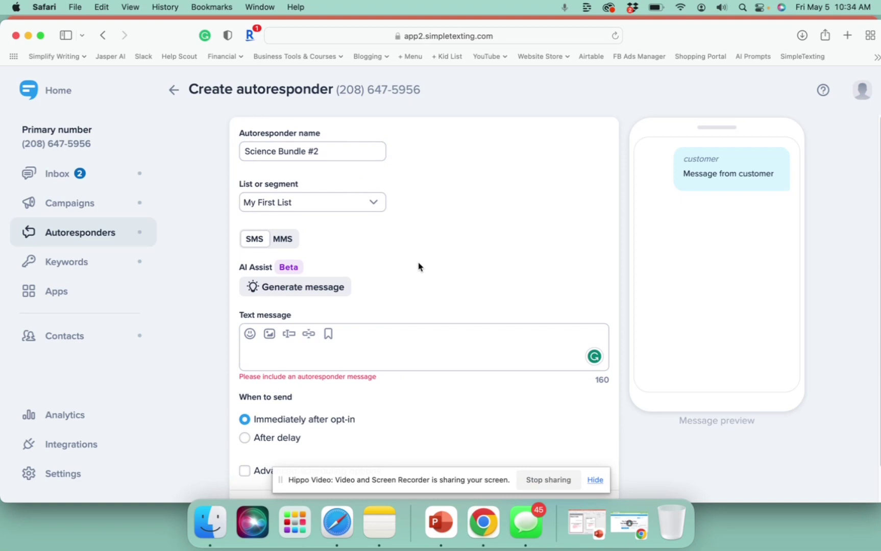
# Enter "???" as the placeholder text message of the Science Bundle #2 autoresponder.
pyautogui.click(316, 355)
pyautogui.write('???')
pyautogui.click(490, 272)
pyautogui.scroll(-2, 489, 272)
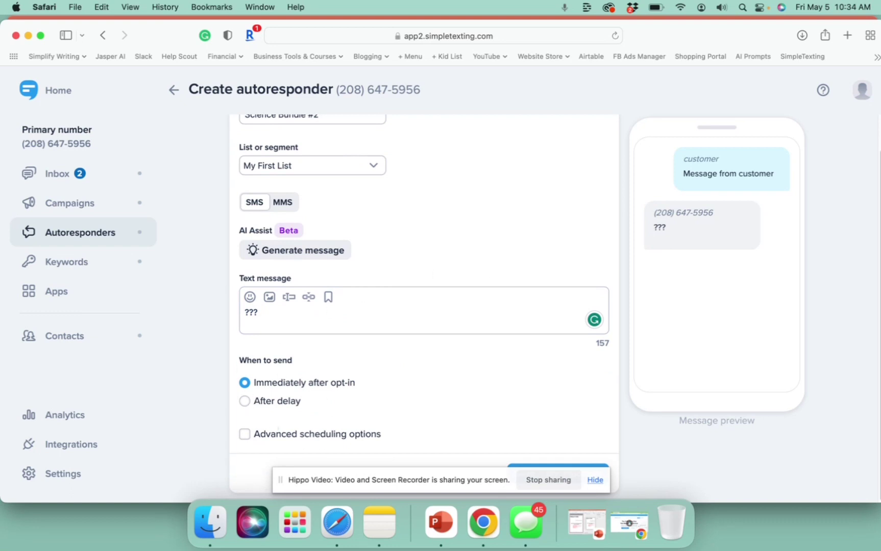
pyautogui.scroll(2, 431, 268)
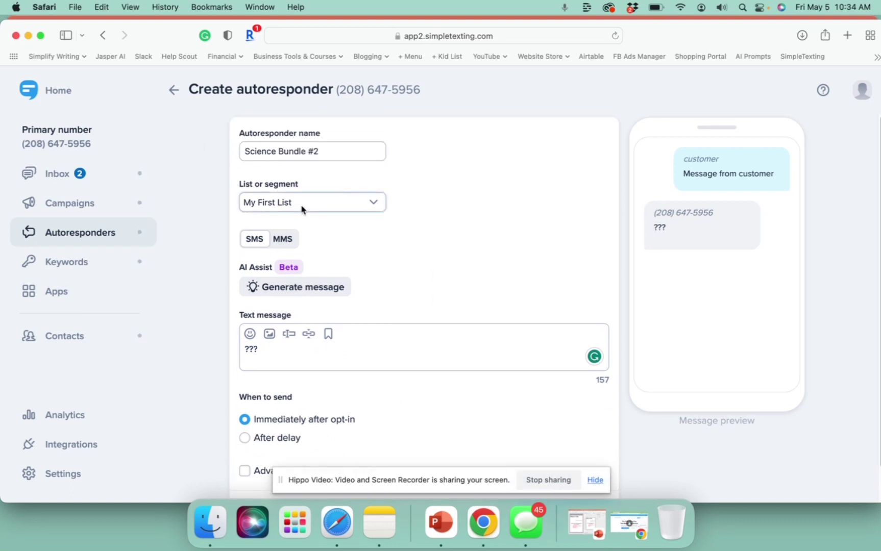
# Set the autoresponder to send after a delay and view the available contact lists without changing the selection.
pyautogui.scroll(-2, 474, 237)
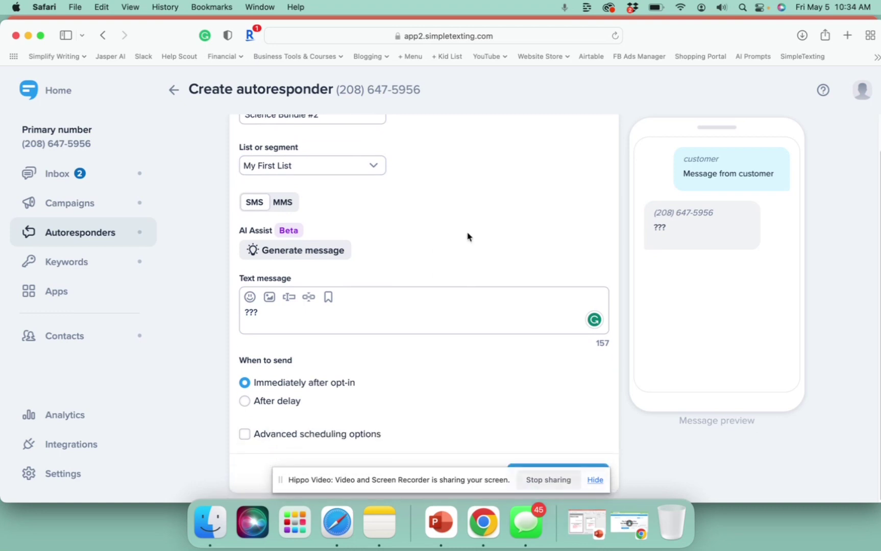
pyautogui.click(267, 401)
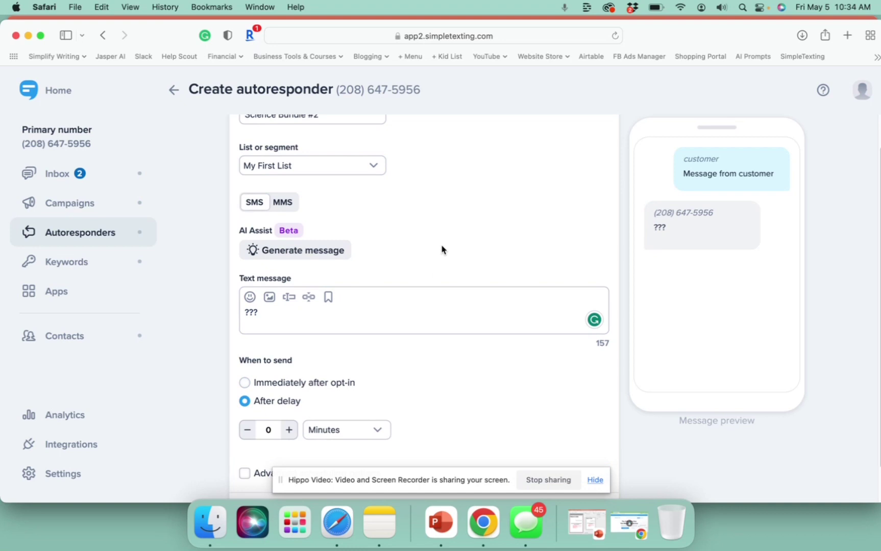
pyautogui.scroll(-2, 443, 250)
pyautogui.scroll(4, 325, 237)
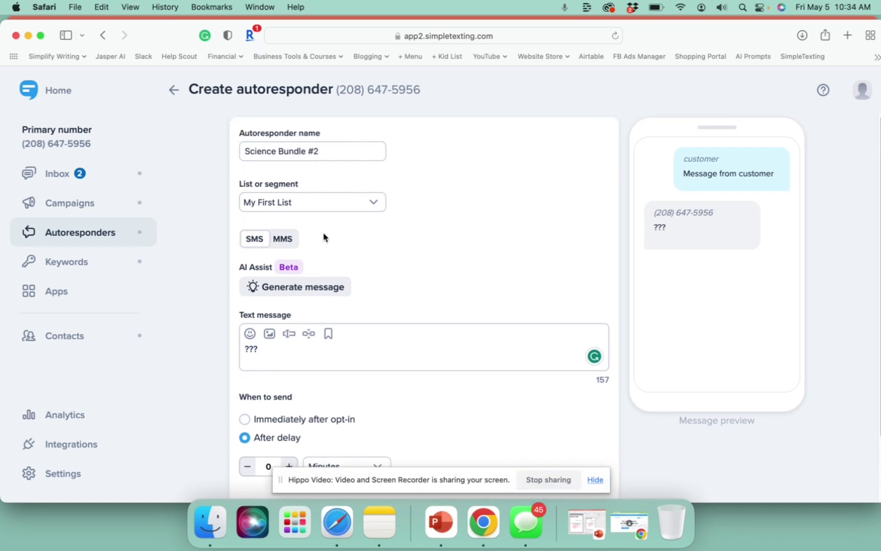
pyautogui.click(339, 206)
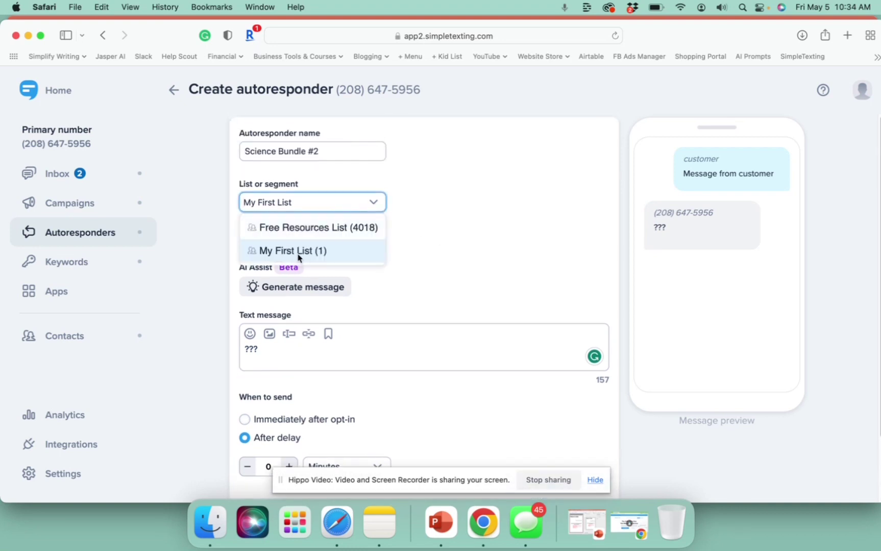
pyautogui.click(419, 254)
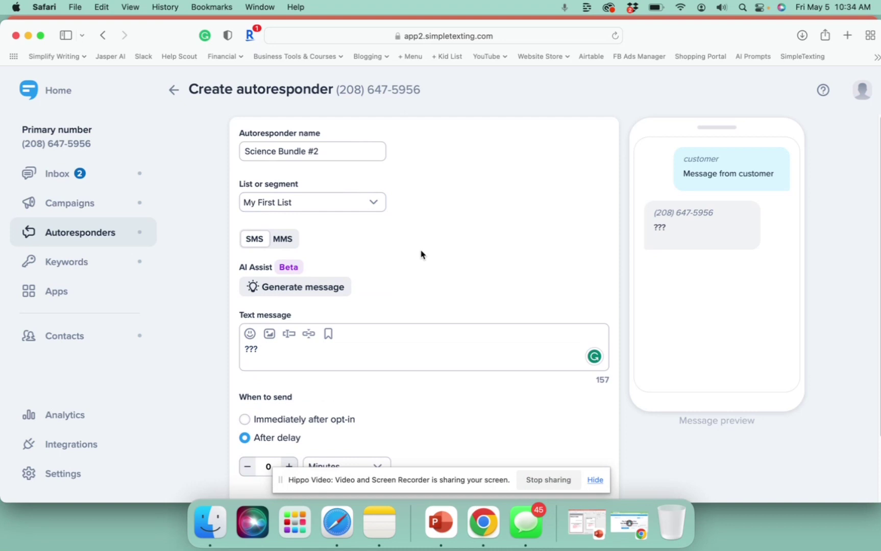
# Set the sending delay first to 1 day and then to 1 week.
pyautogui.scroll(-3, 420, 254)
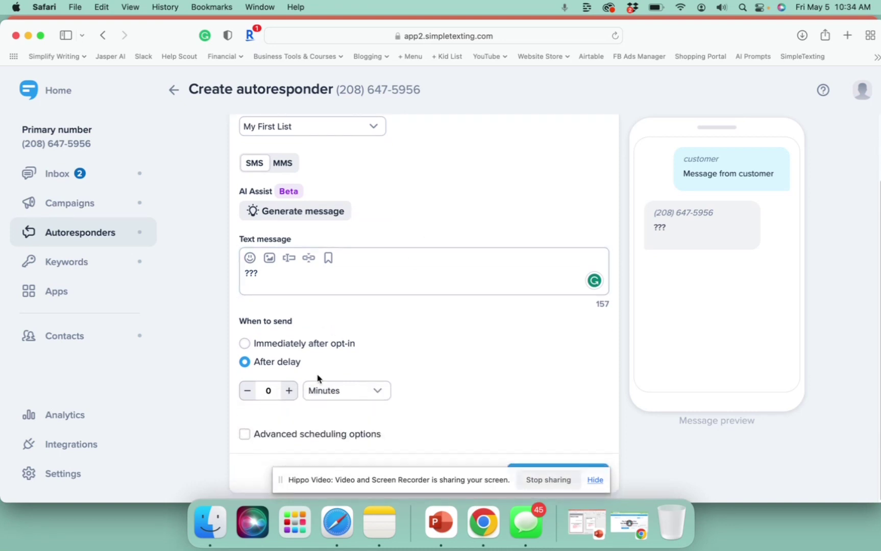
pyautogui.click(348, 391)
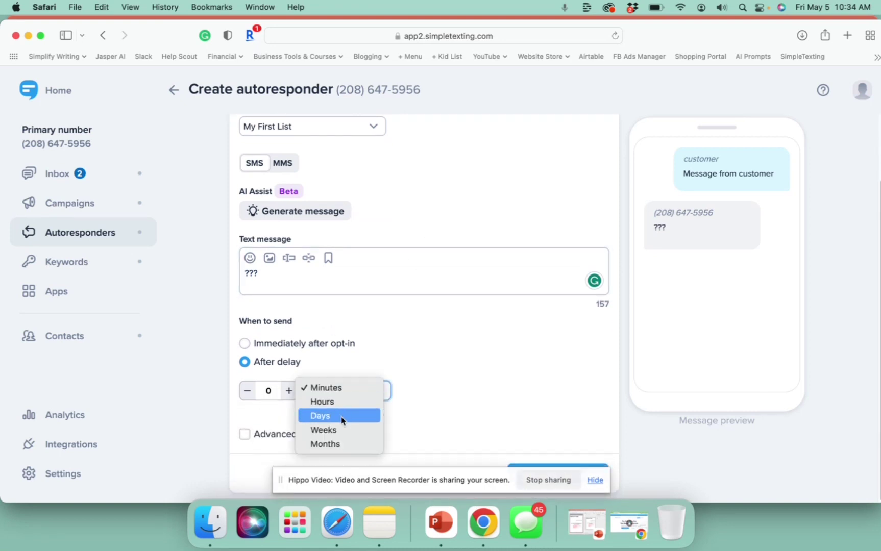
pyautogui.click(340, 416)
pyautogui.click(289, 391)
pyautogui.click(336, 393)
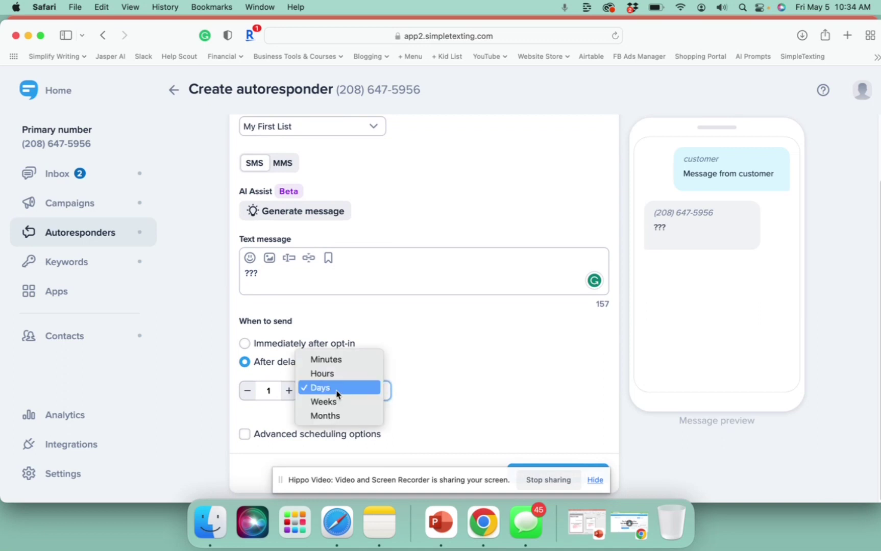
pyautogui.click(337, 402)
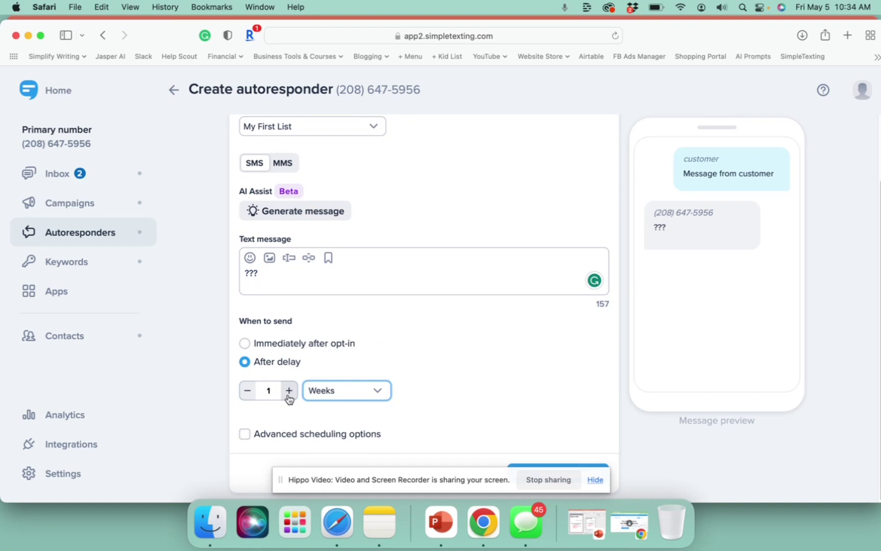
pyautogui.click(422, 367)
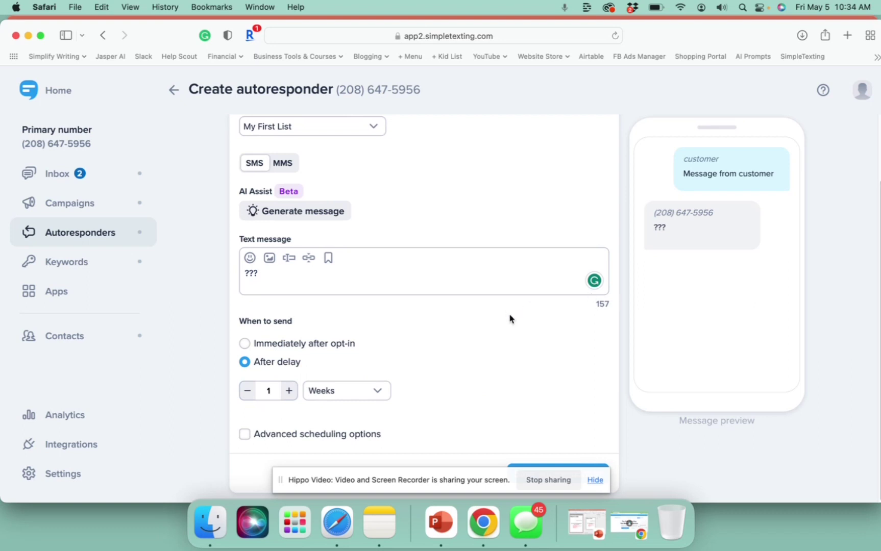
# Move the screen-sharing bar out of the way, set the sending delay to 2 days and save the autoresponder.
pyautogui.scroll(3, 510, 319)
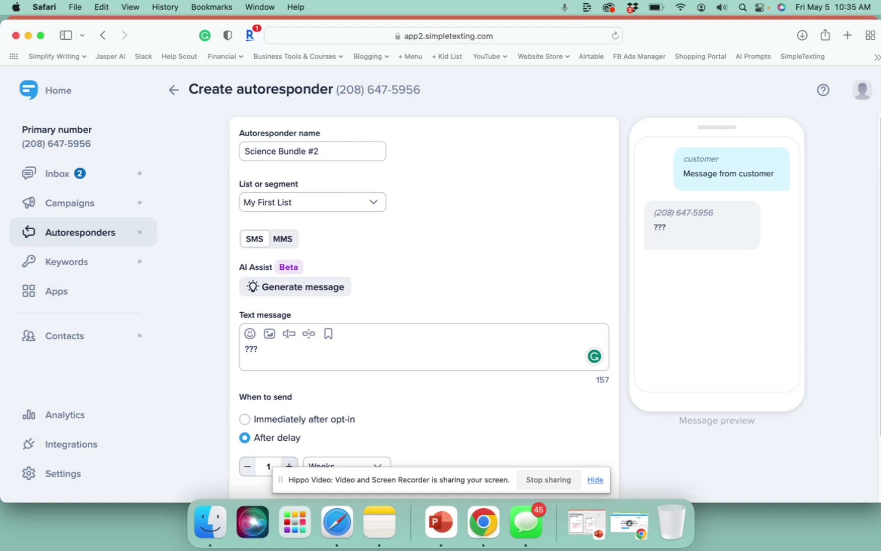
pyautogui.scroll(-3, 848, 268)
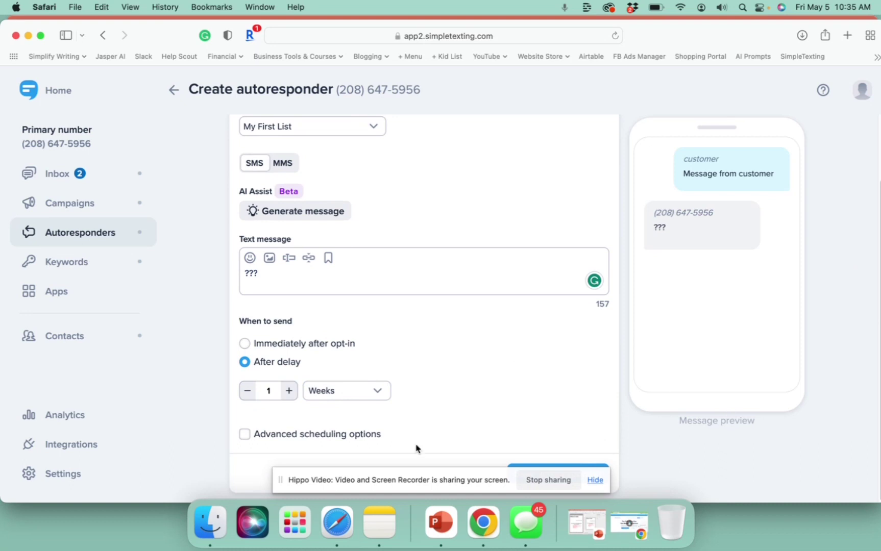
pyautogui.click(283, 481)
pyautogui.moveTo(283, 481); pyautogui.dragTo(164, 417)
pyautogui.click(289, 392)
pyautogui.click(289, 392)
pyautogui.click(345, 392)
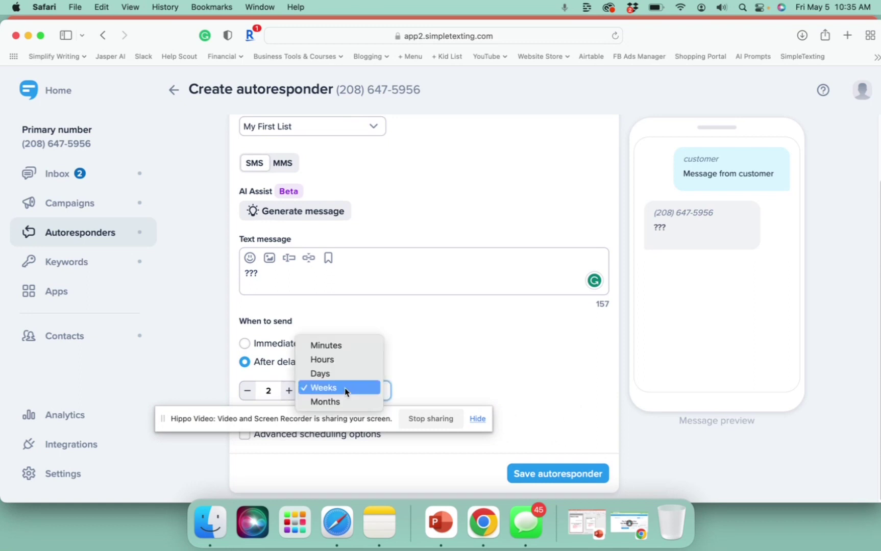
pyautogui.click(343, 376)
pyautogui.click(570, 476)
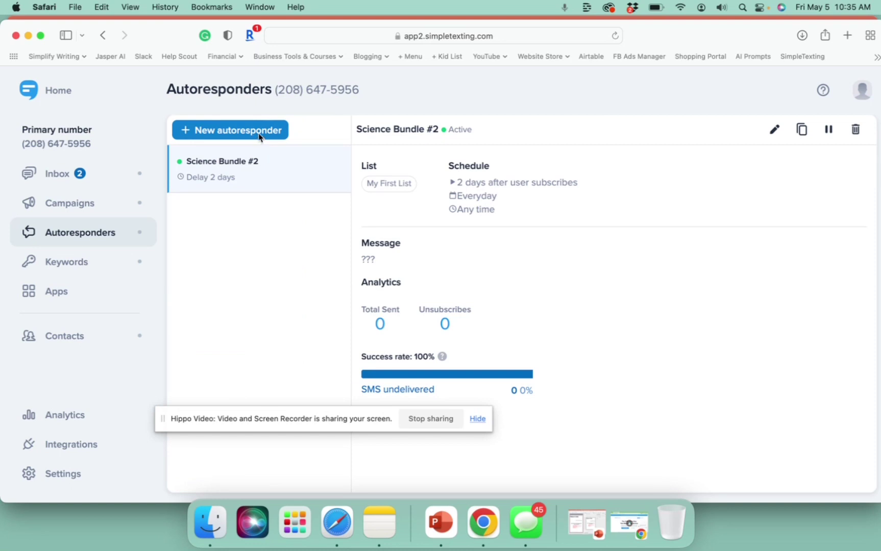
# Open a blank autoresponder form and leave it unsaved, and delete the Science Bundle #2 autoresponder from the list.
pyautogui.click(257, 135)
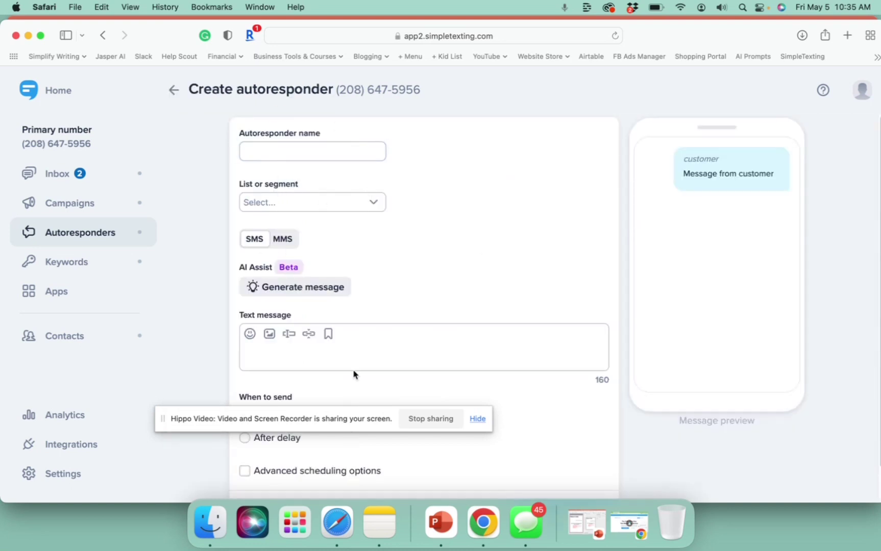
pyautogui.click(174, 90)
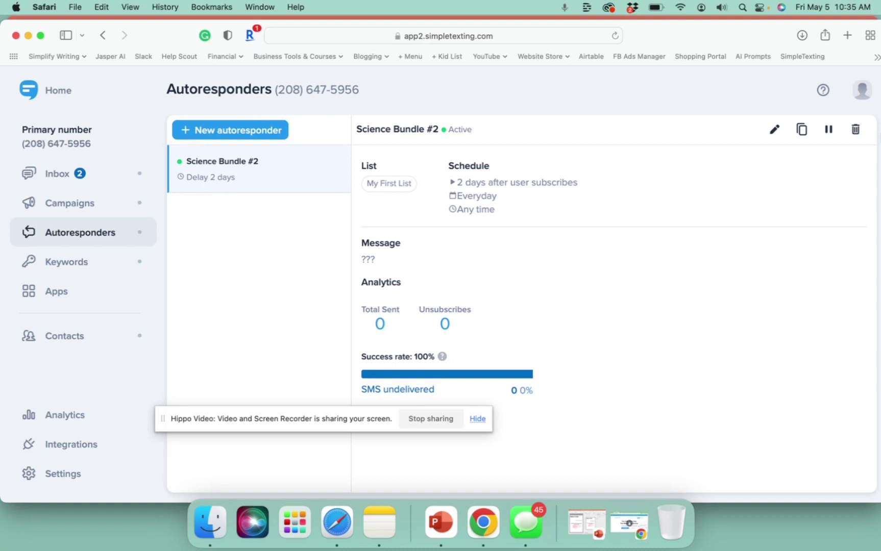
pyautogui.click(856, 131)
pyautogui.click(585, 307)
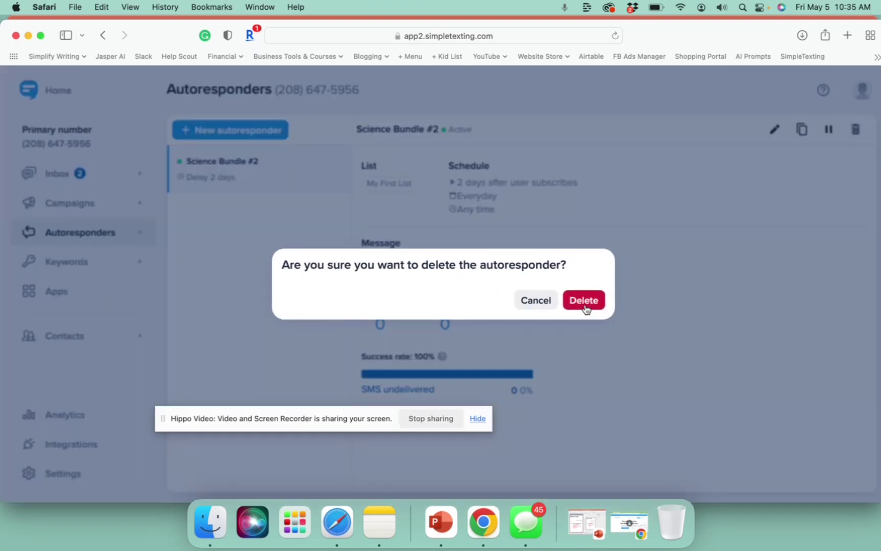